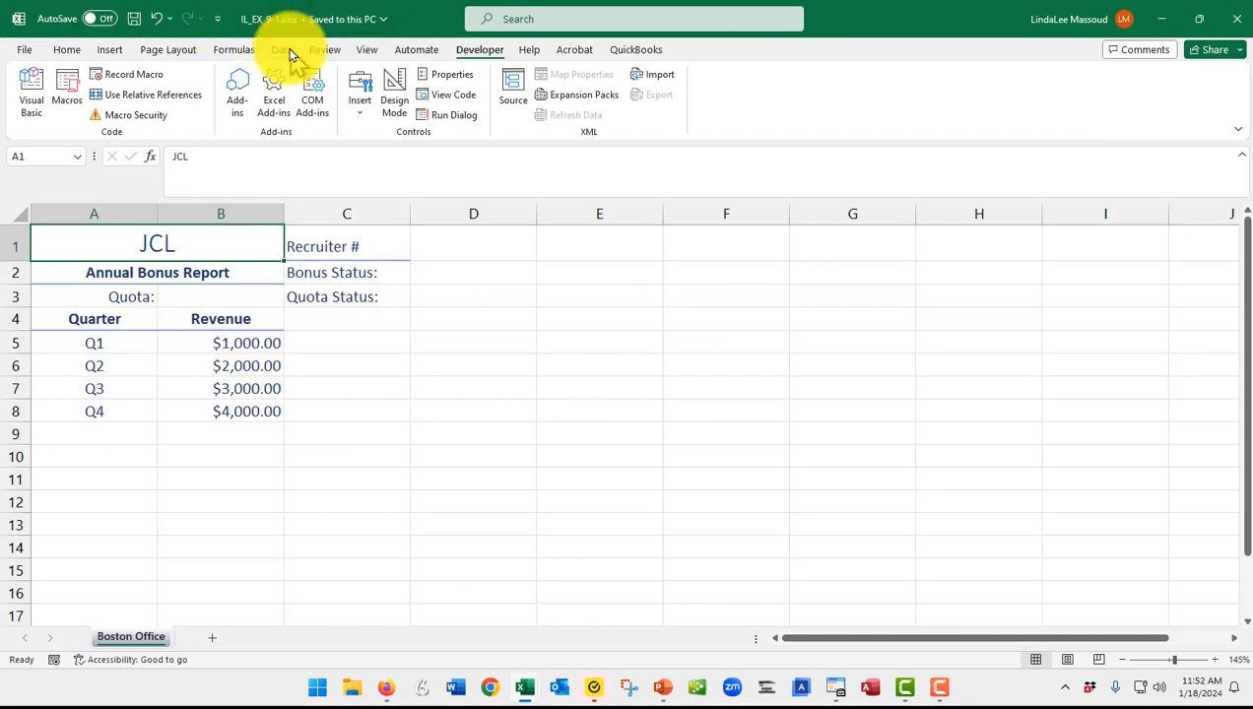
Start recording a macro named AddTotal, stored in This Workbook, with the author's full name as its description.
click(366, 54)
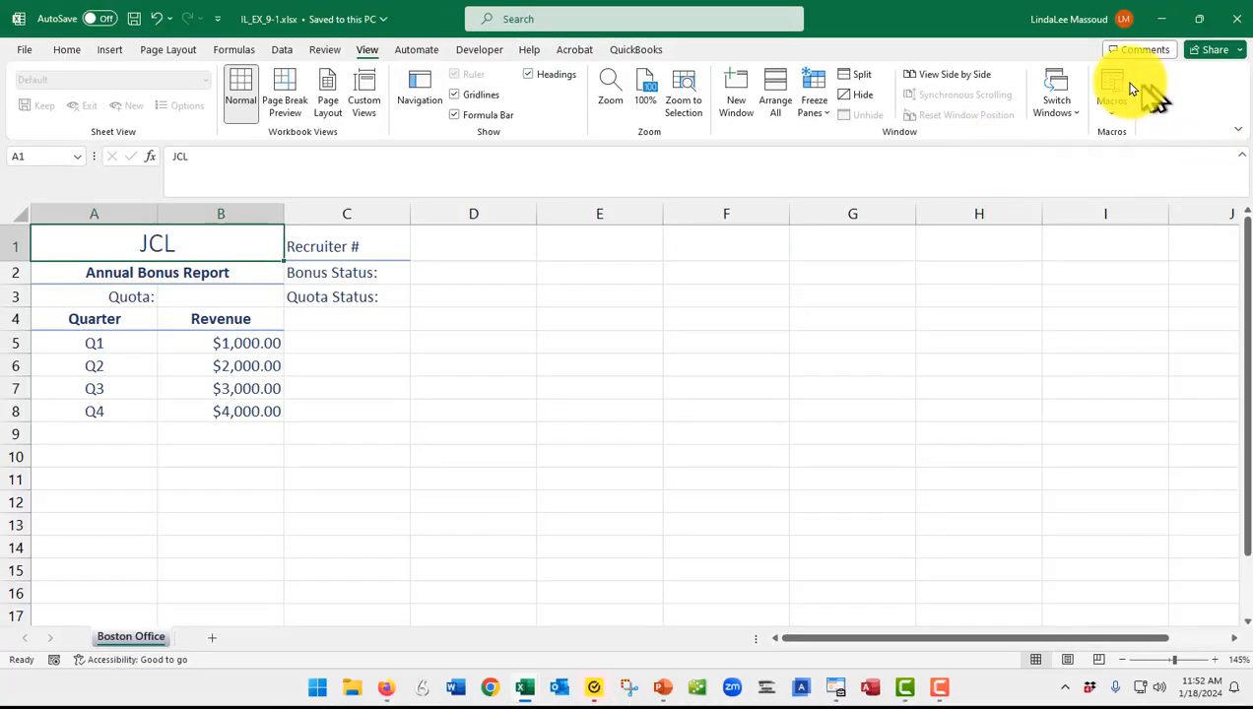
click(1112, 121)
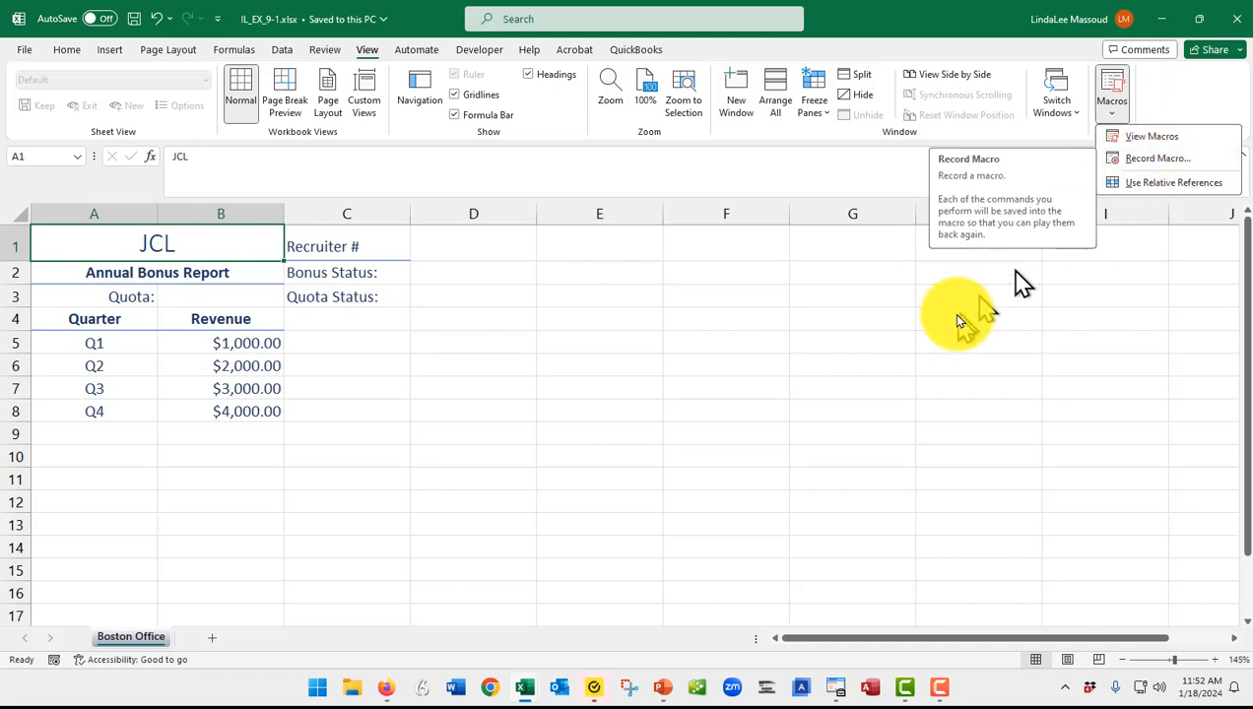
click(1148, 160)
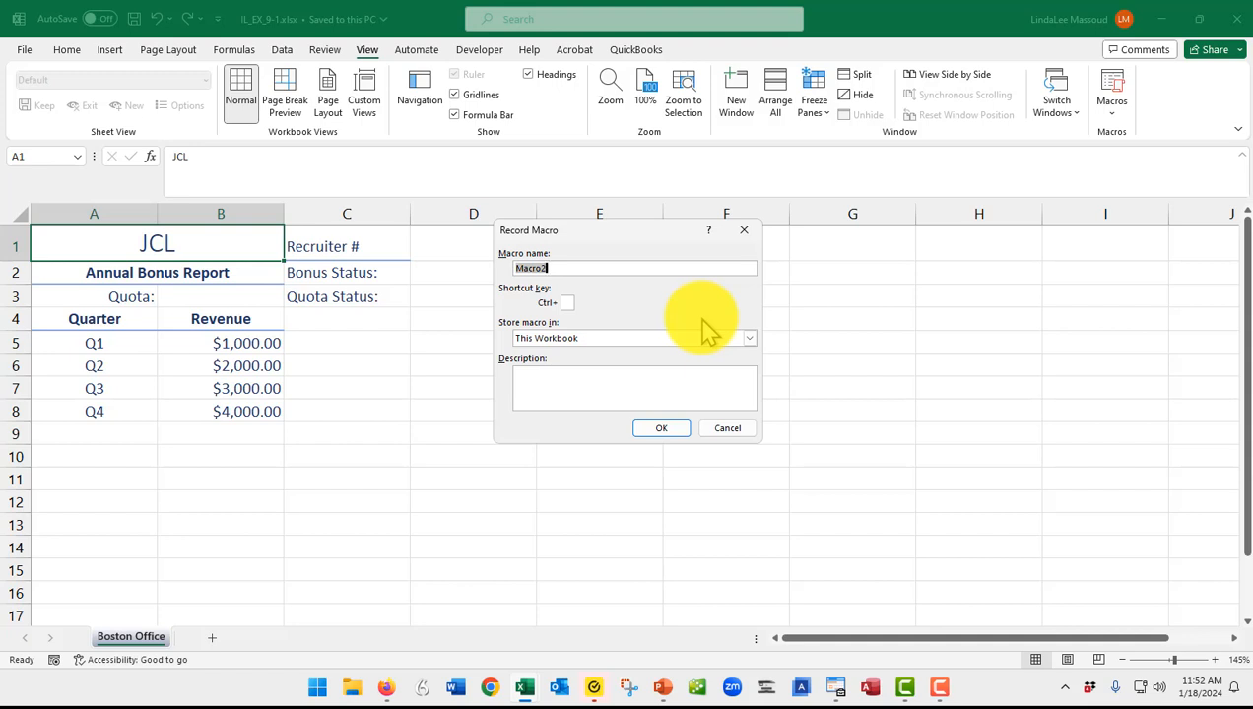
text(AddTotal)
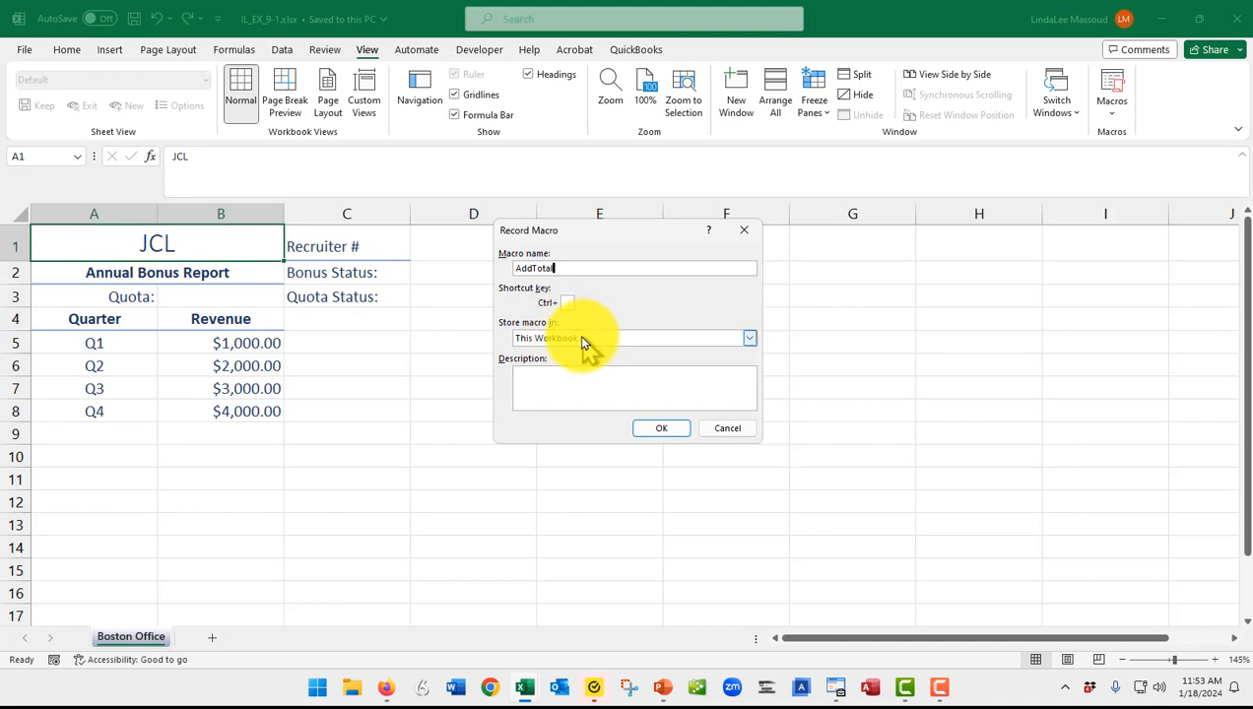
click(581, 339)
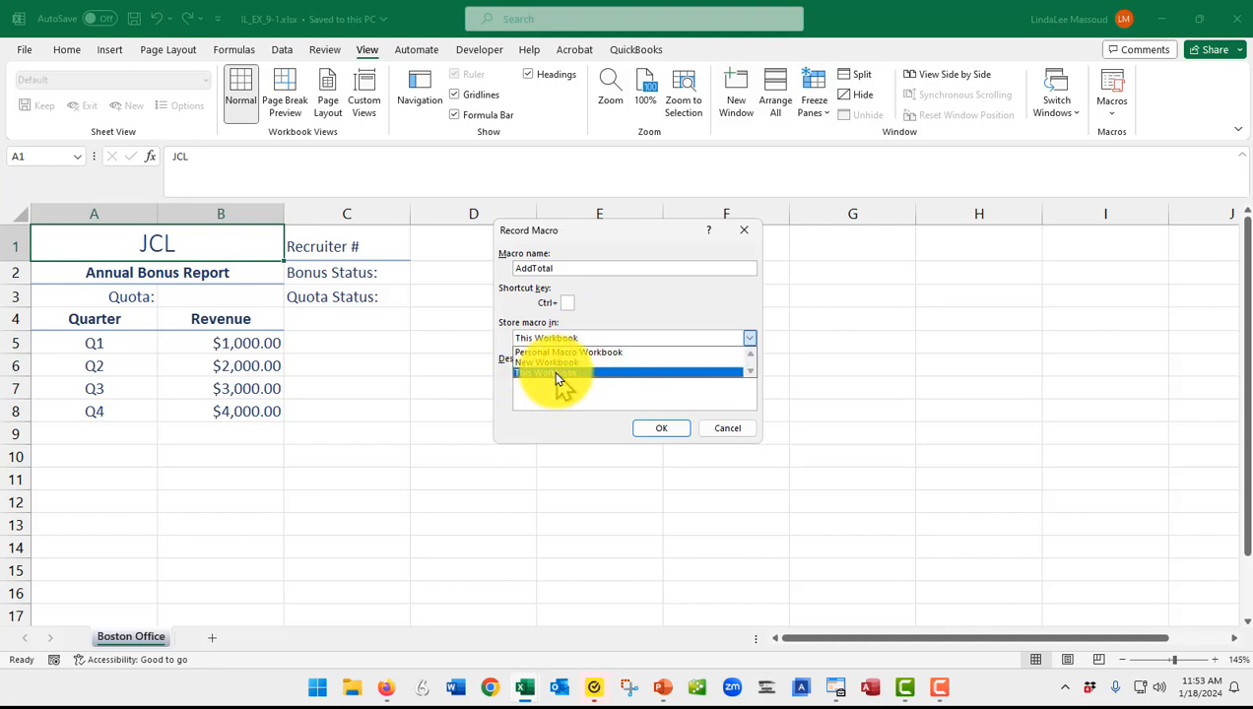
click(556, 373)
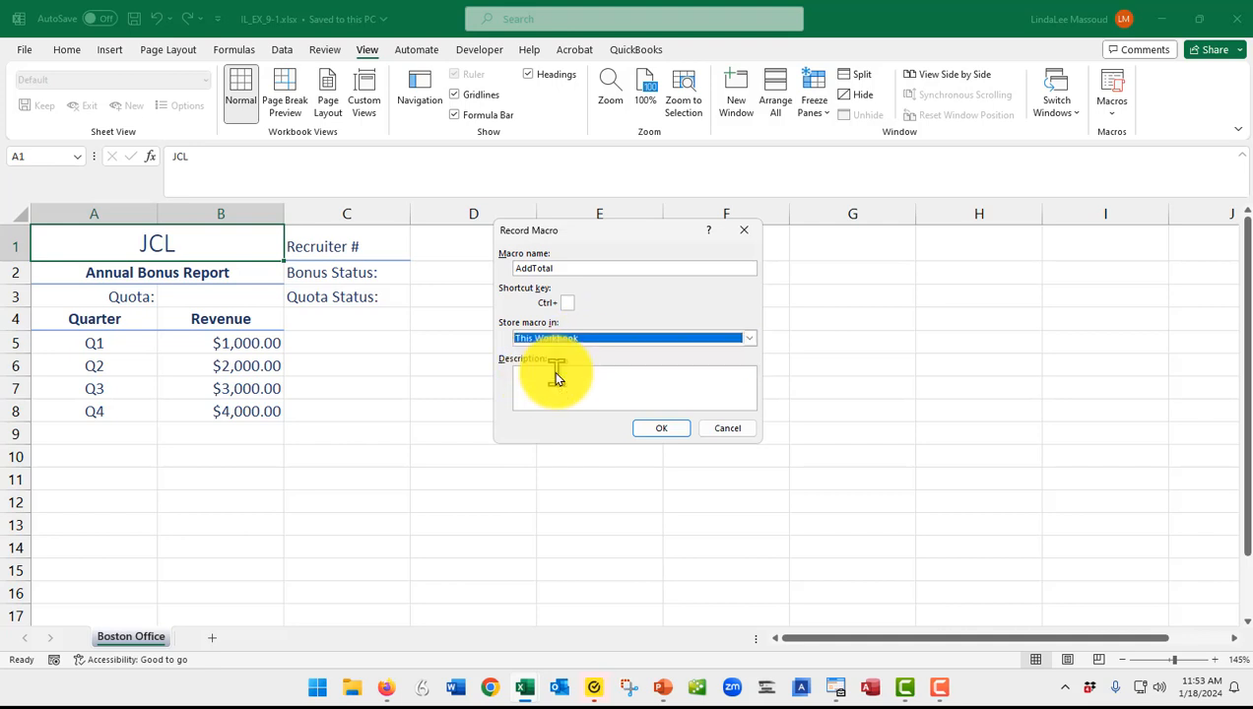
click(550, 383)
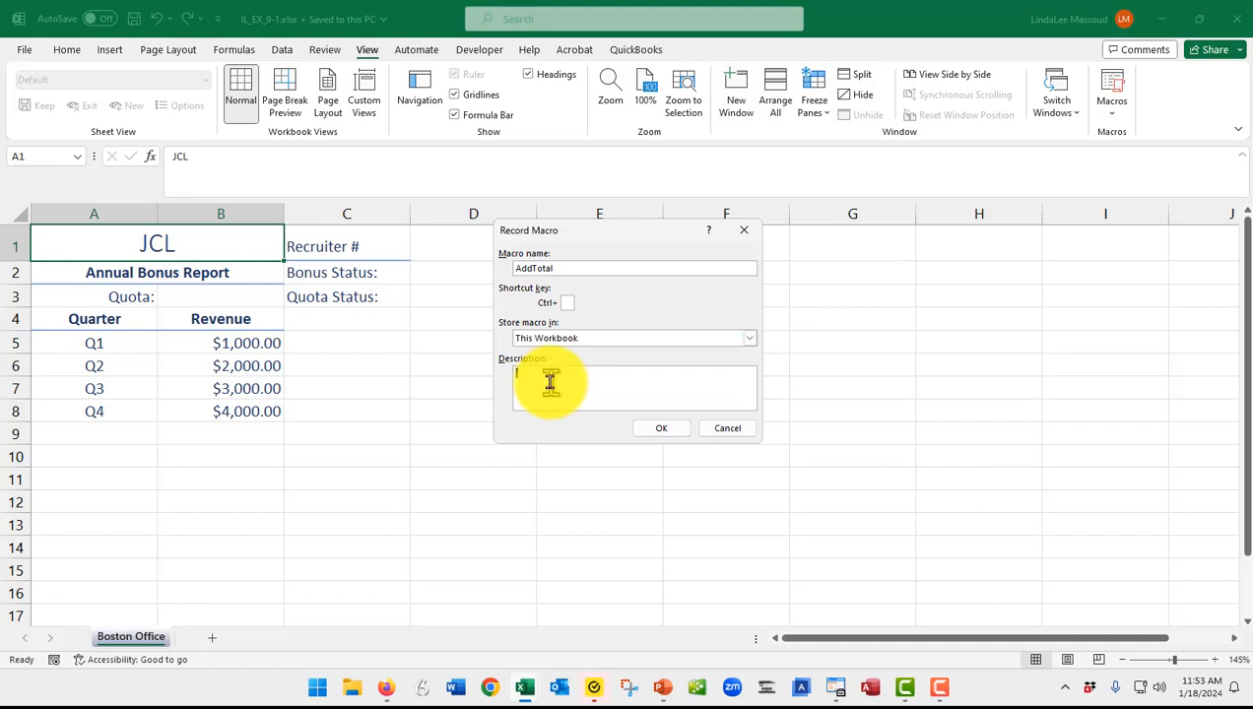
text(LindaLee Massoud)
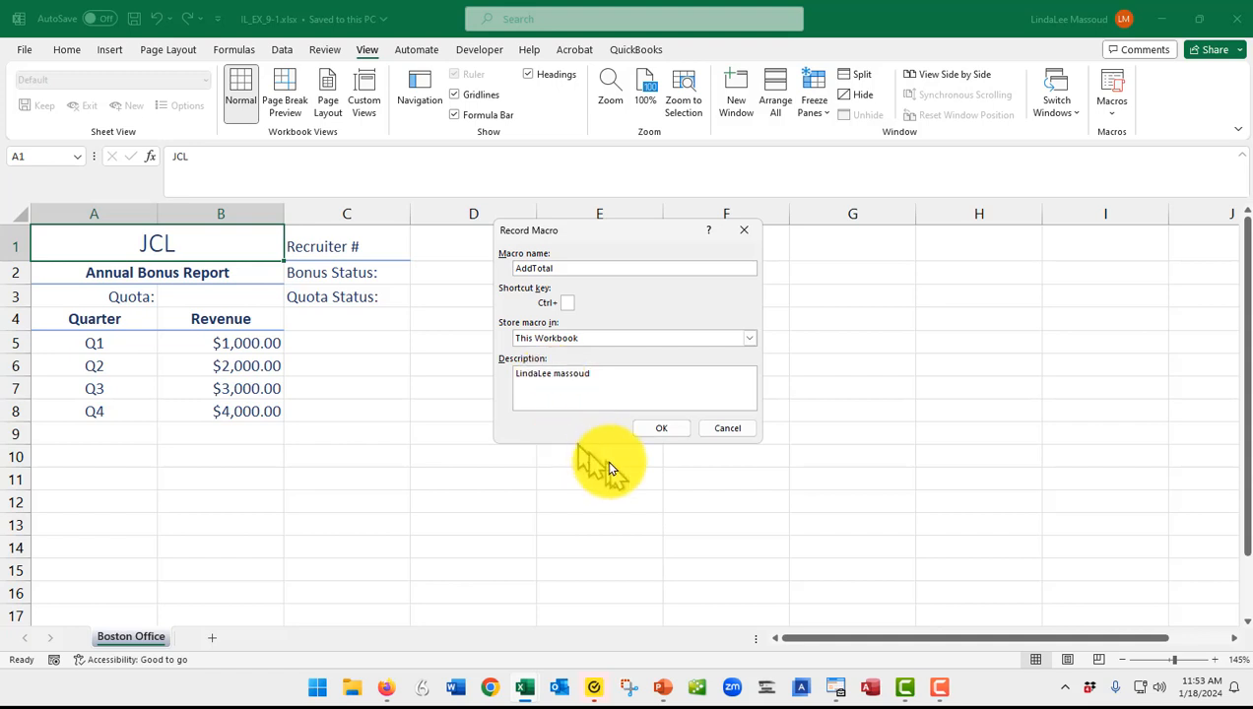
click(662, 433)
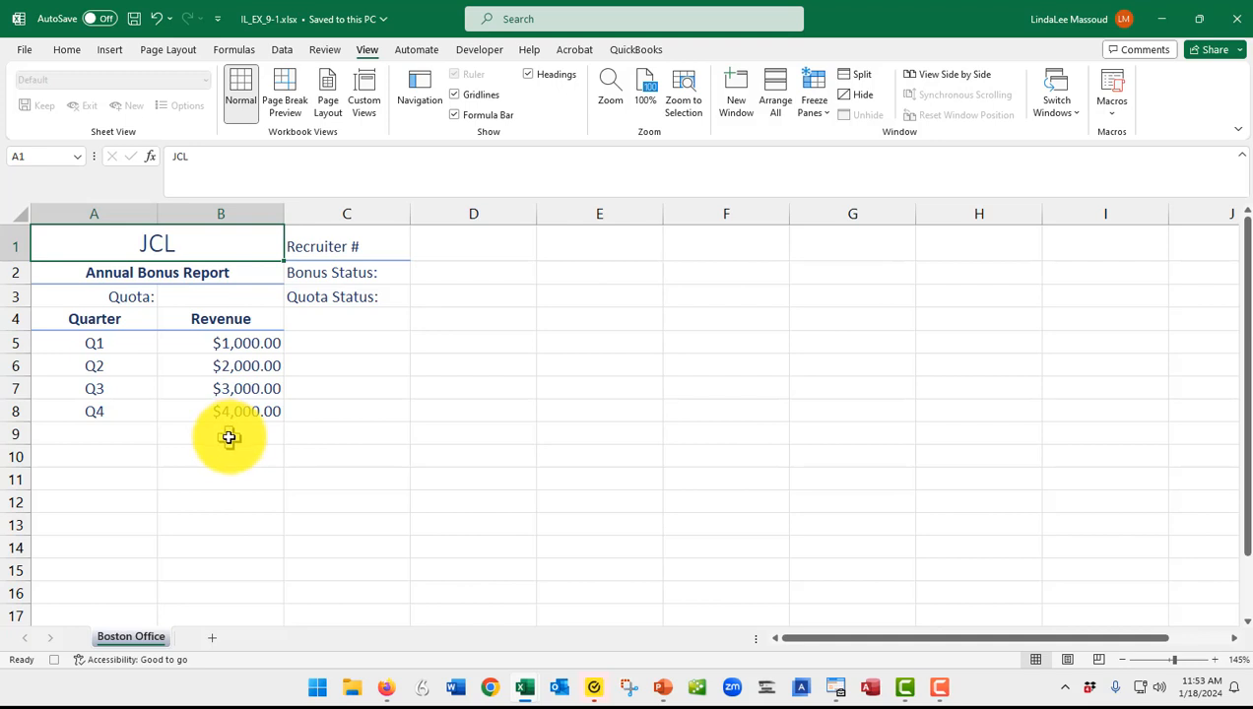
Enter the label Total in cell A9, below the Q4 row.
click(95, 434)
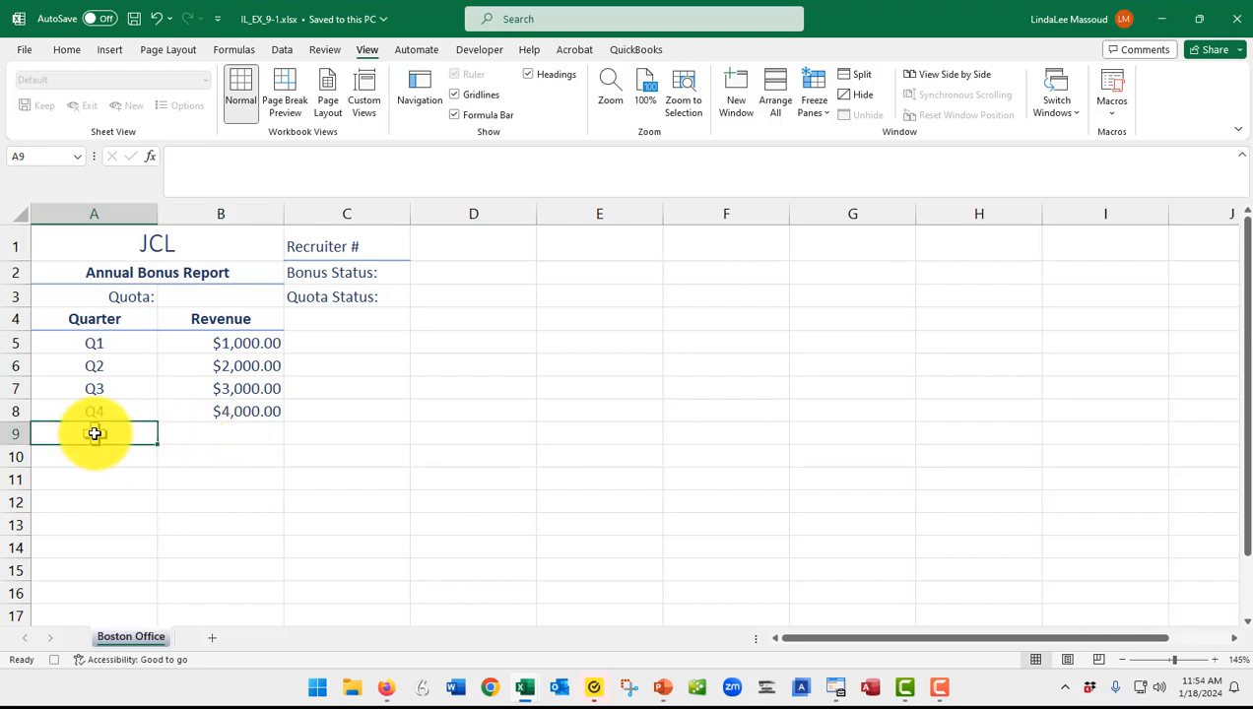
text(Total)
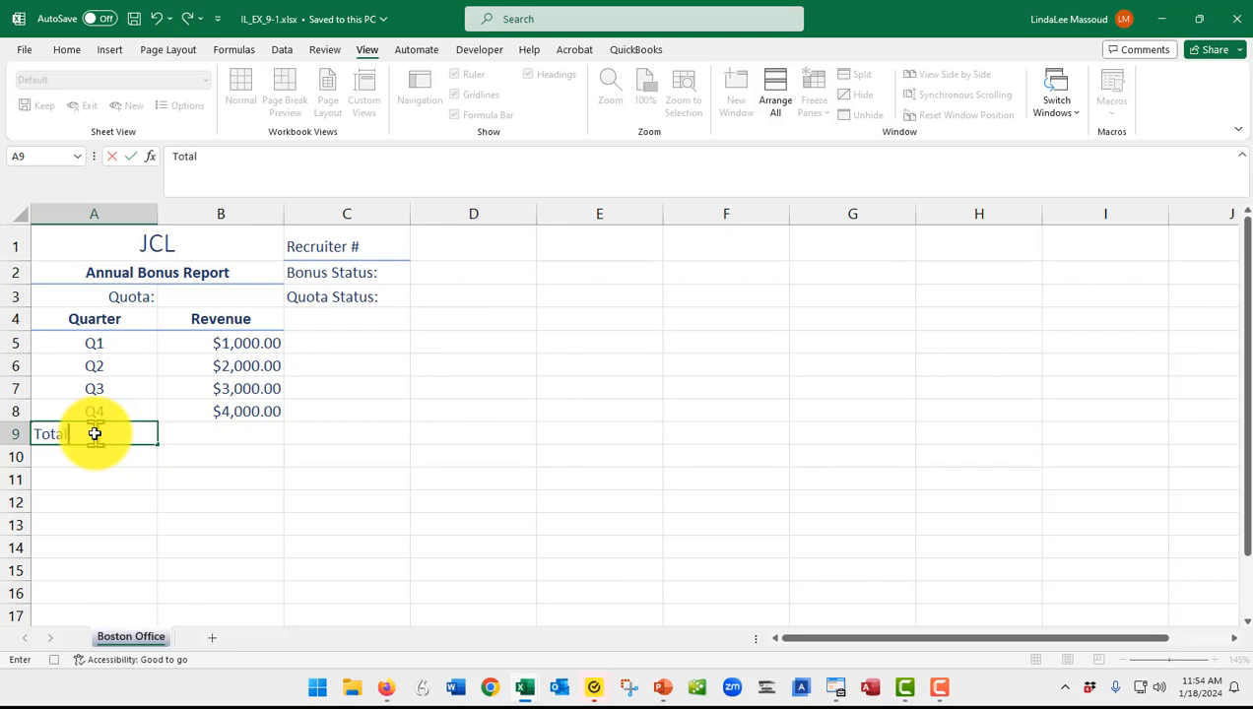
click(130, 157)
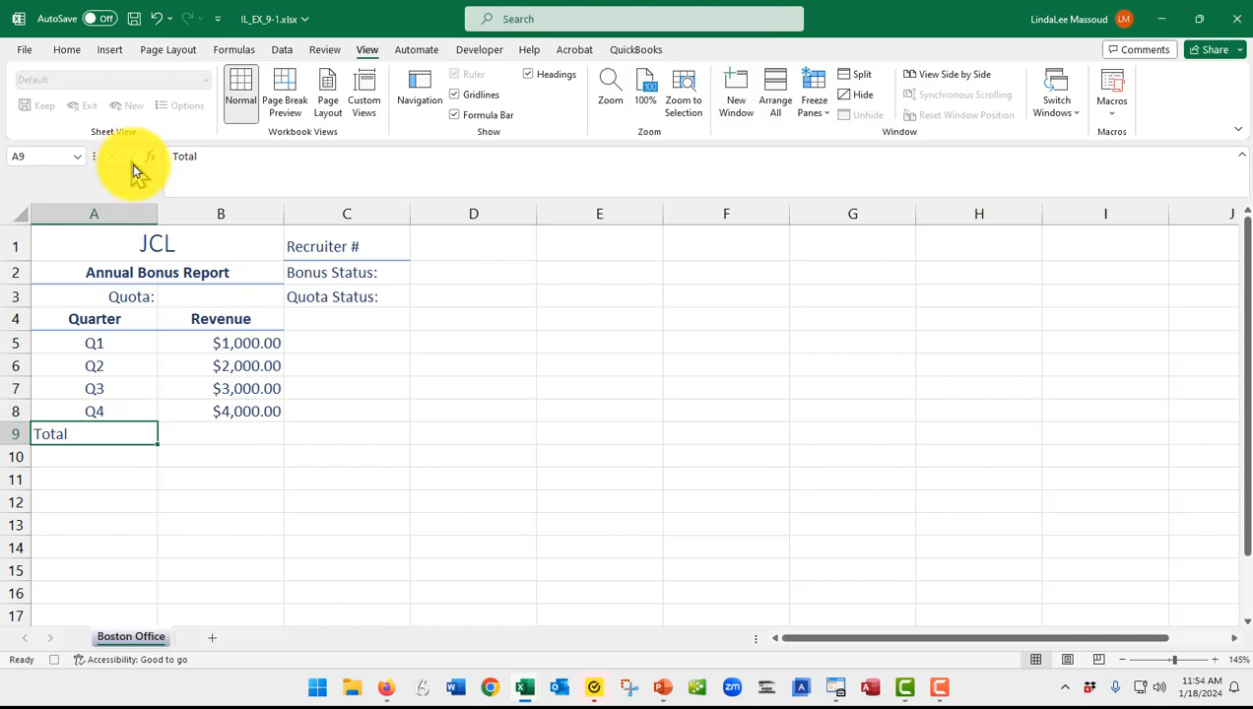
Sum the quarterly revenue B5:B8 in cell B9 with AutoSum and stop recording the macro.
click(230, 429)
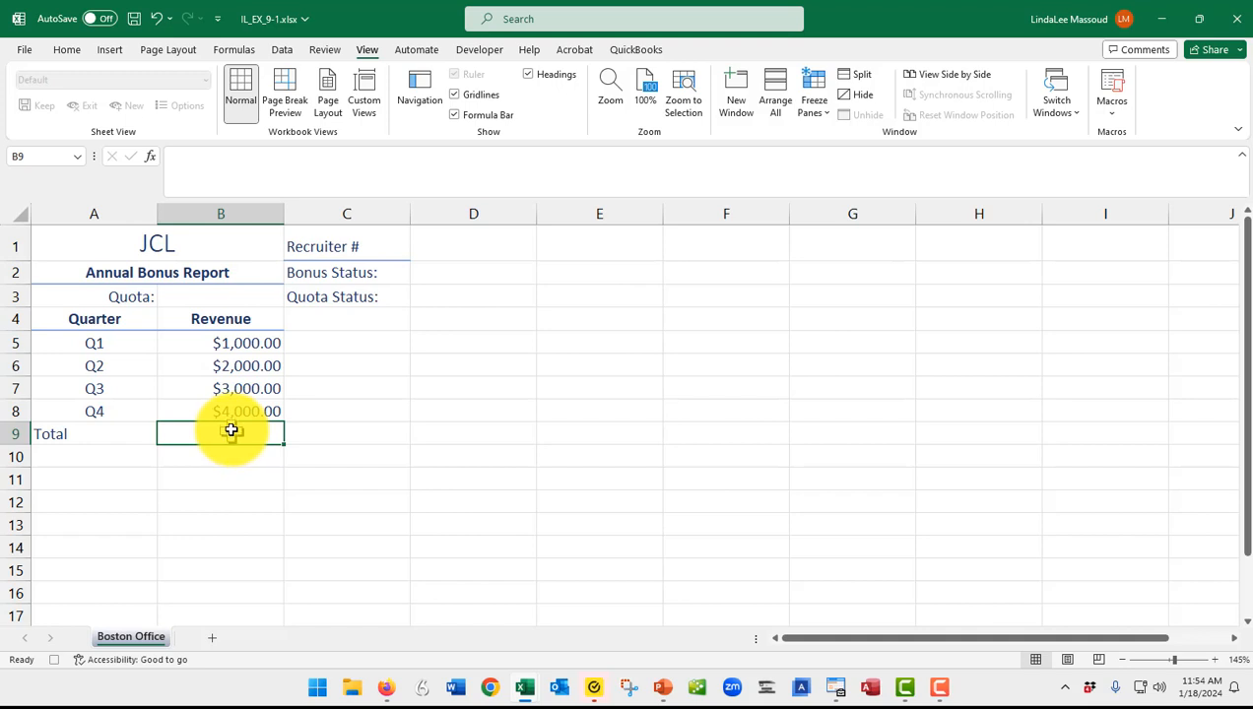
click(65, 50)
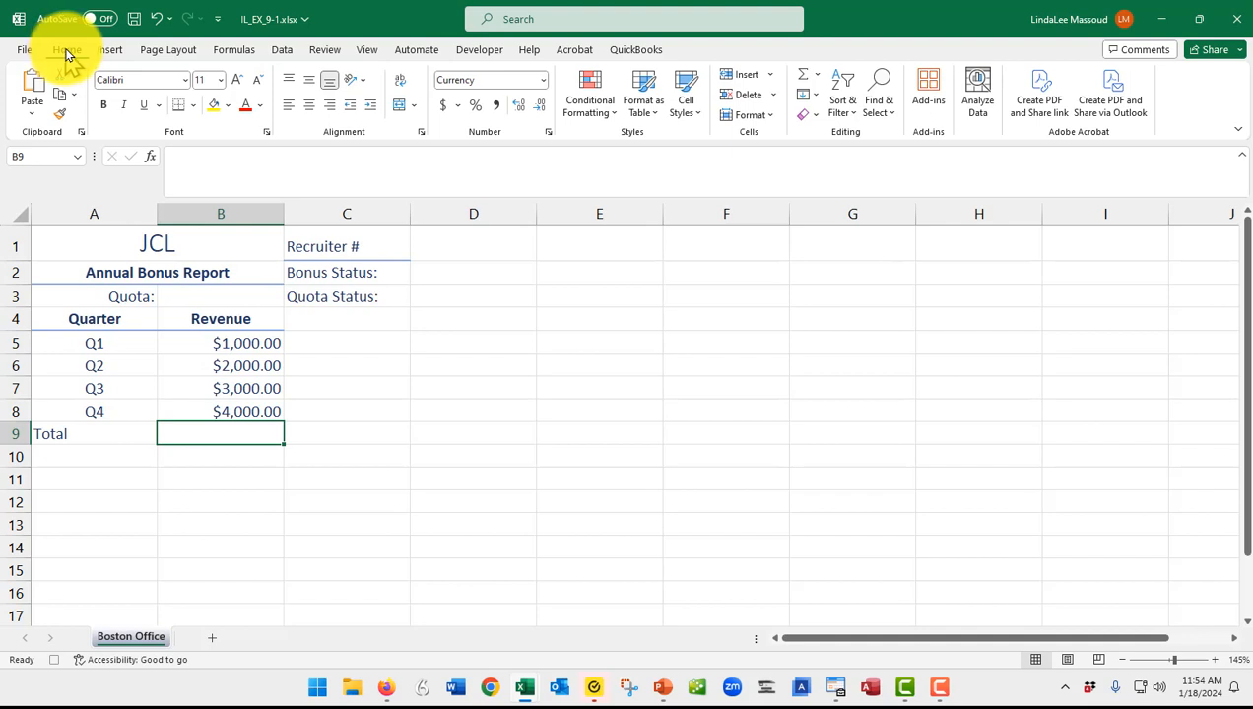
click(806, 83)
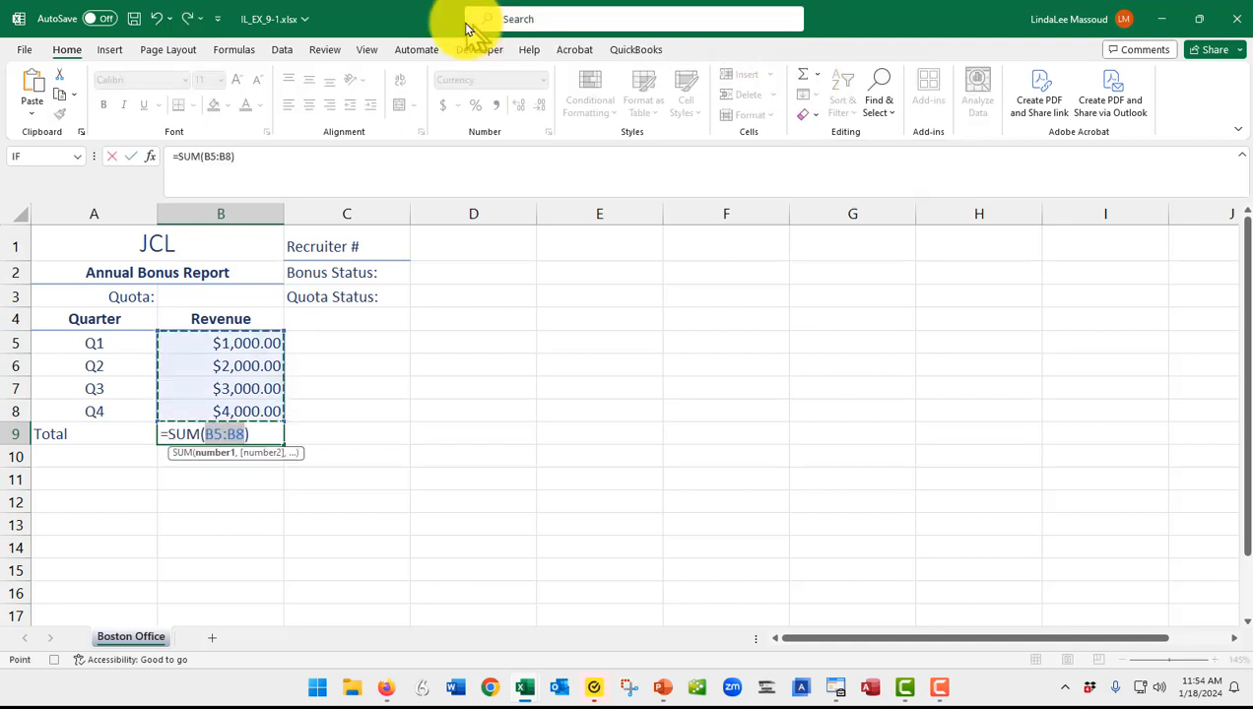
click(132, 157)
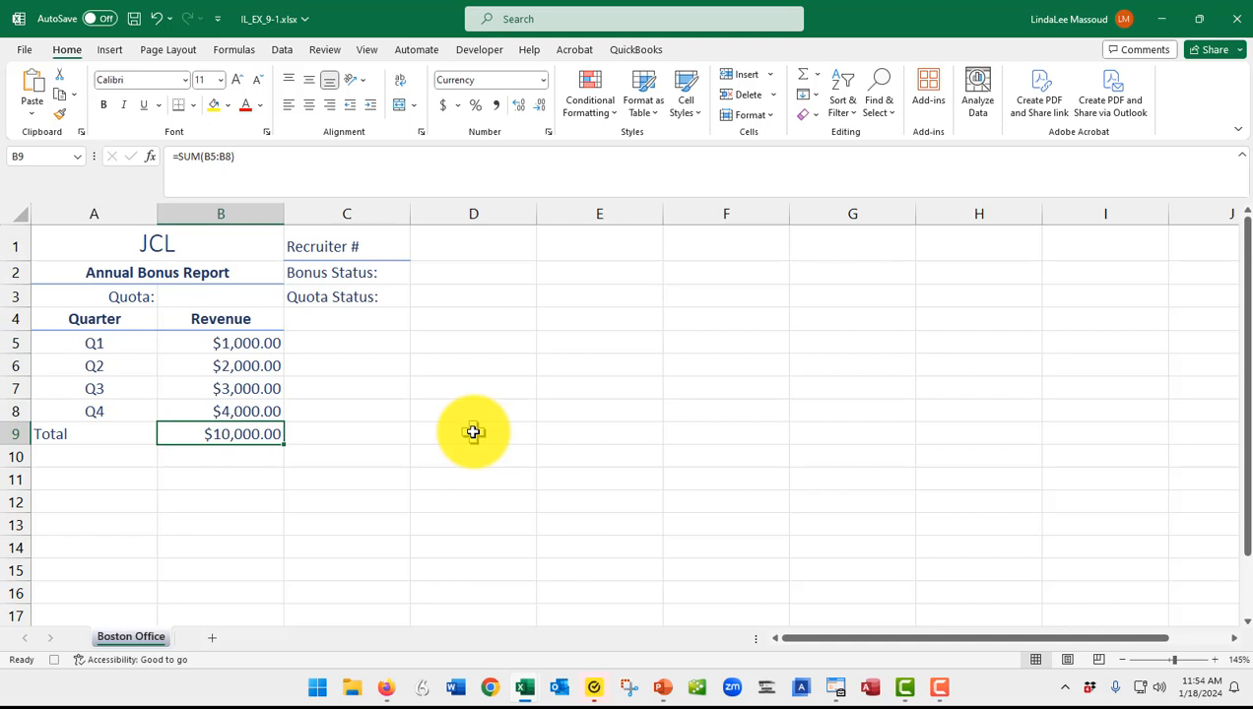
click(479, 51)
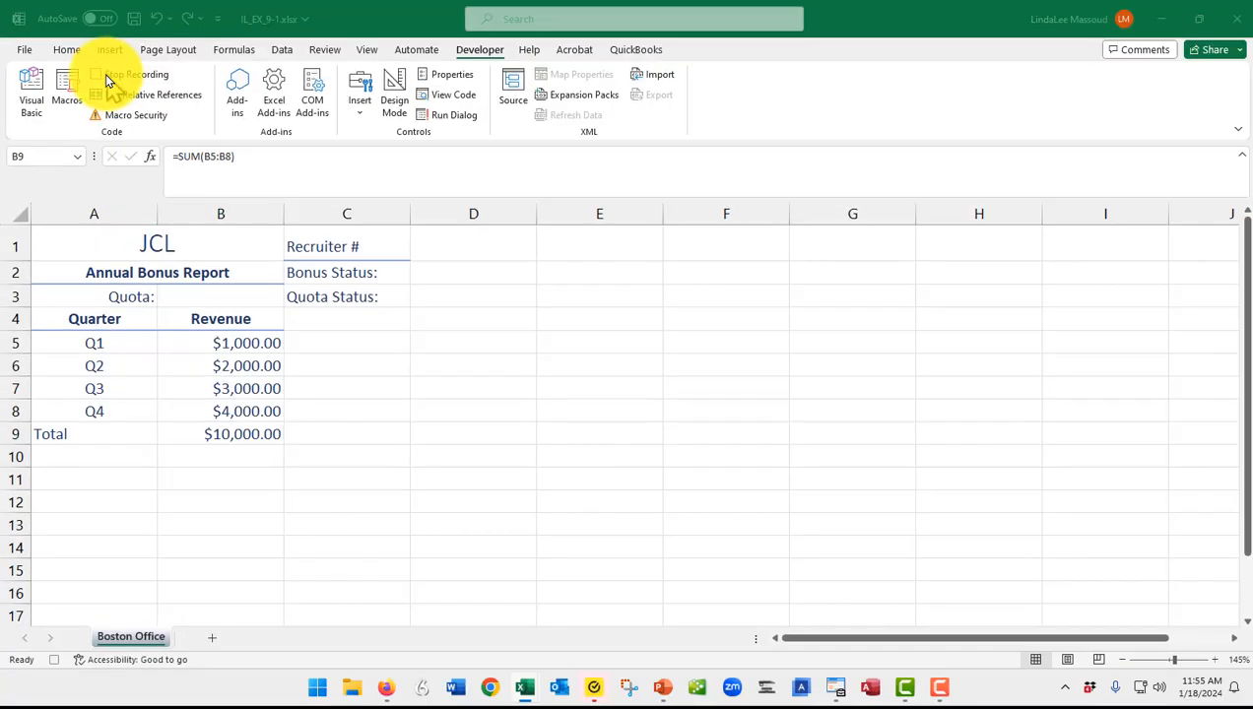
click(210, 148)
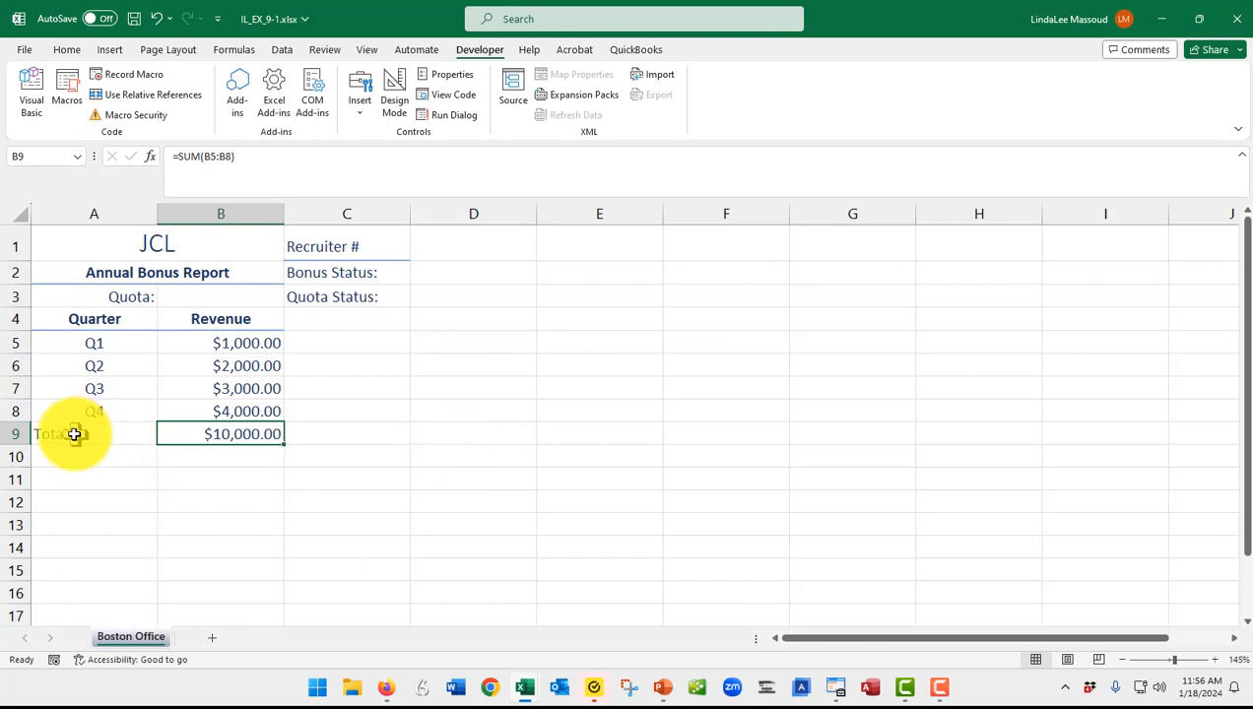
Clear the contents of A9:B9 and test the recorded macro by running this workbook's own AddTotal.
drag(74, 434, 228, 438)
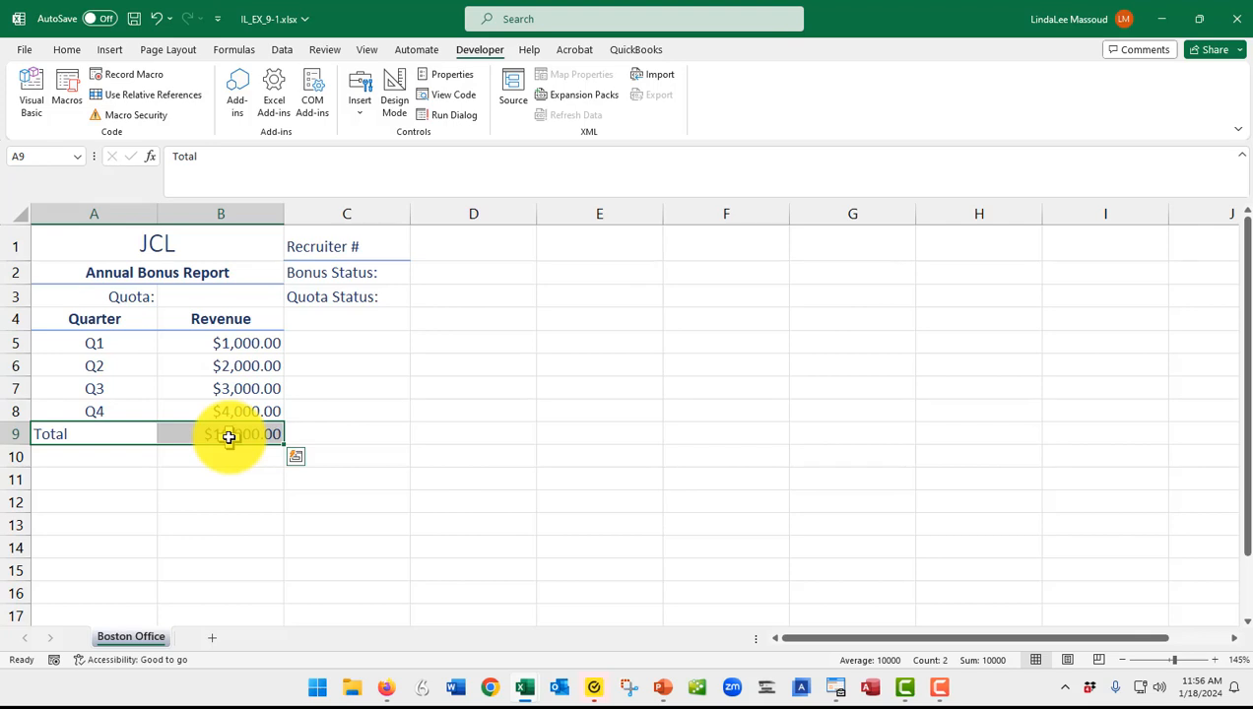
key(Delete)
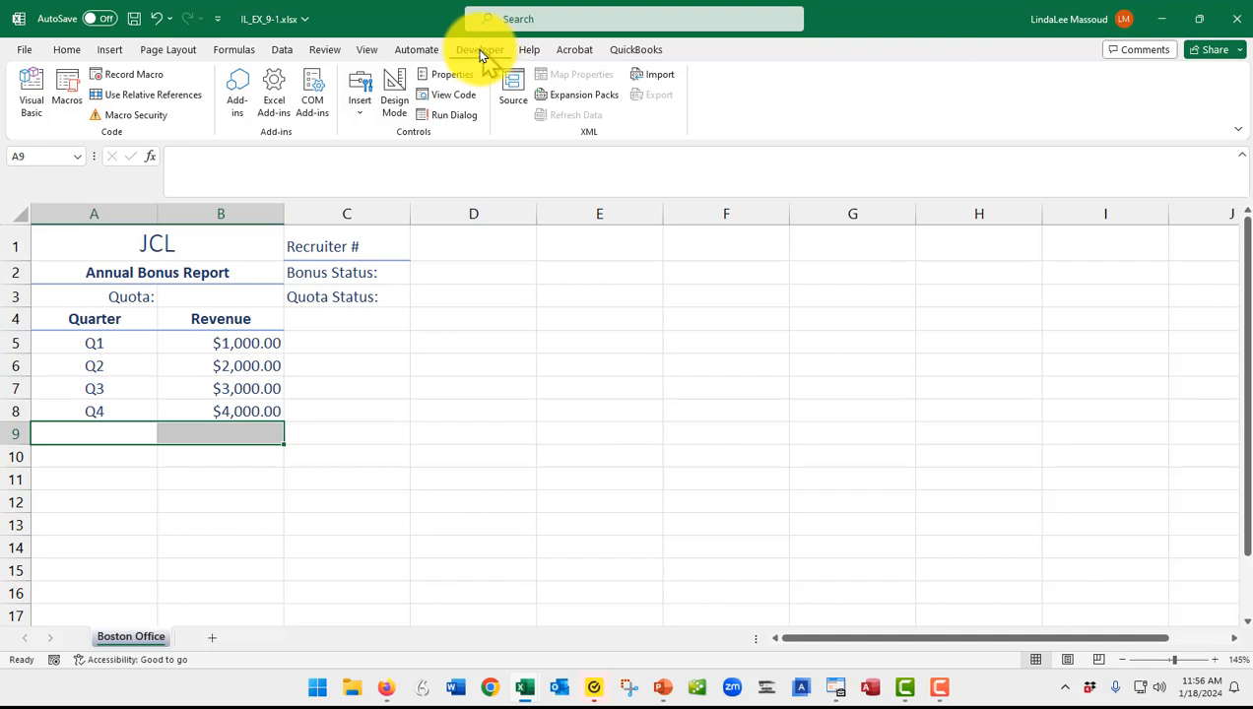
click(65, 87)
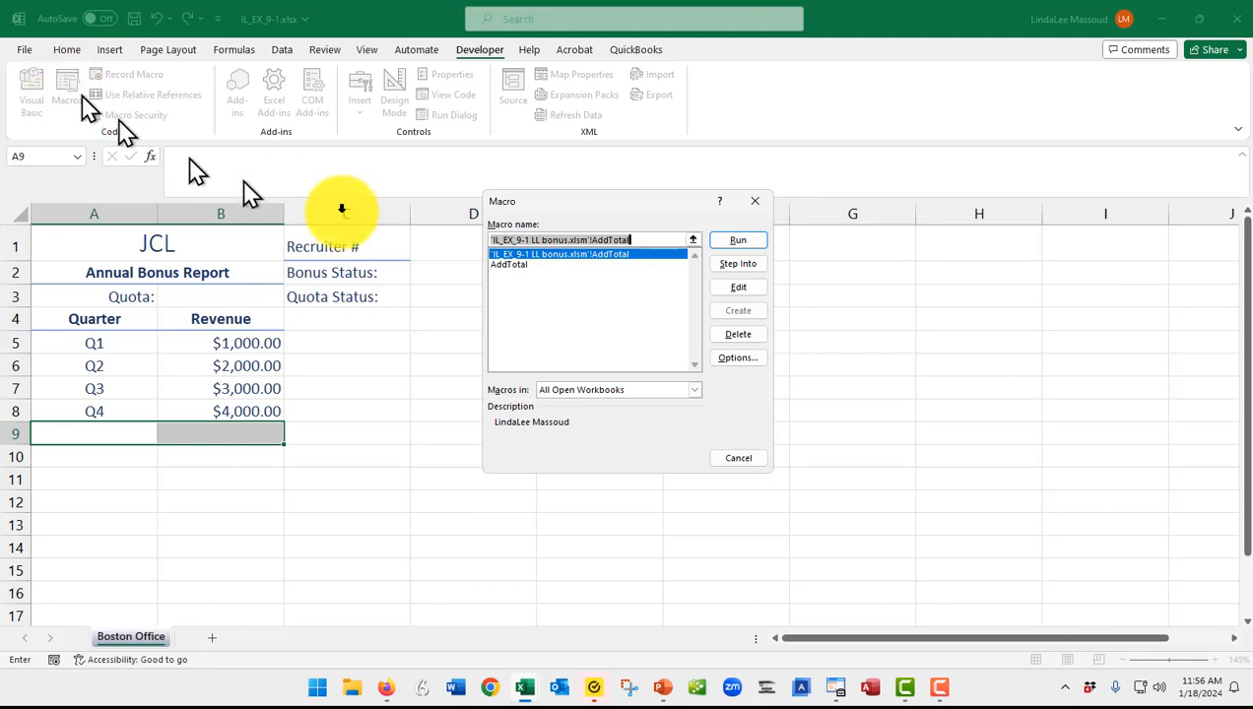
click(507, 265)
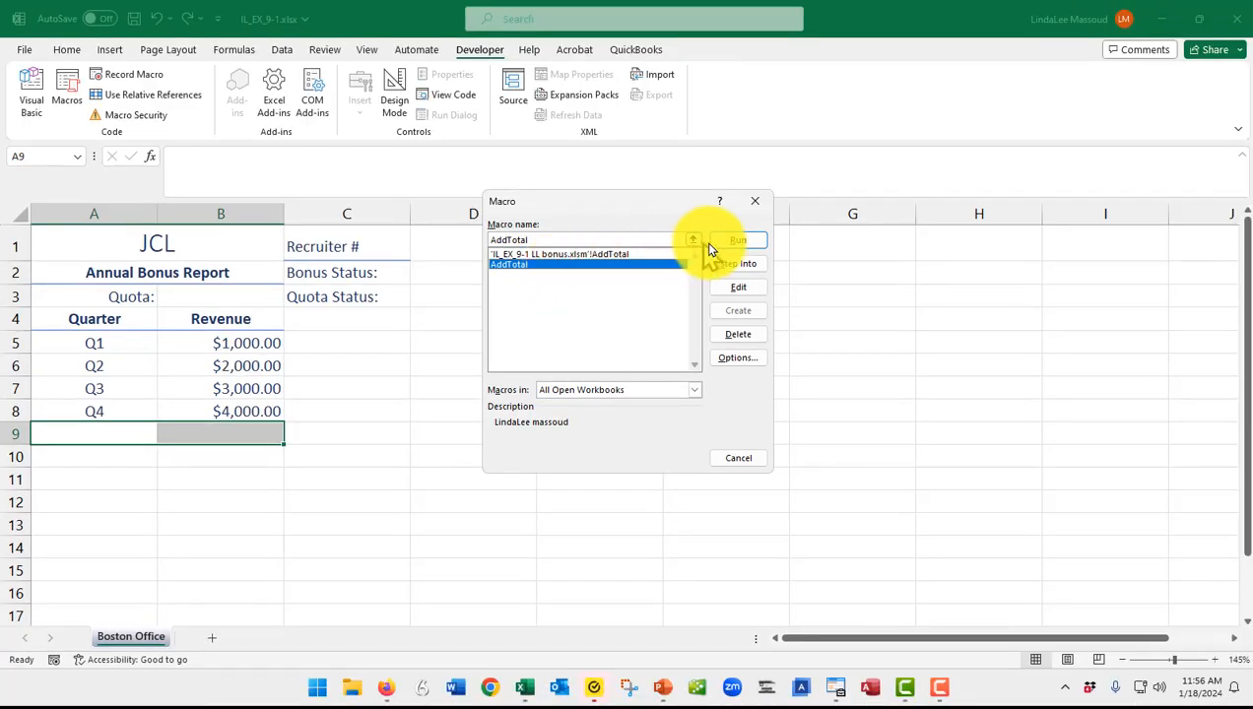
click(971, 301)
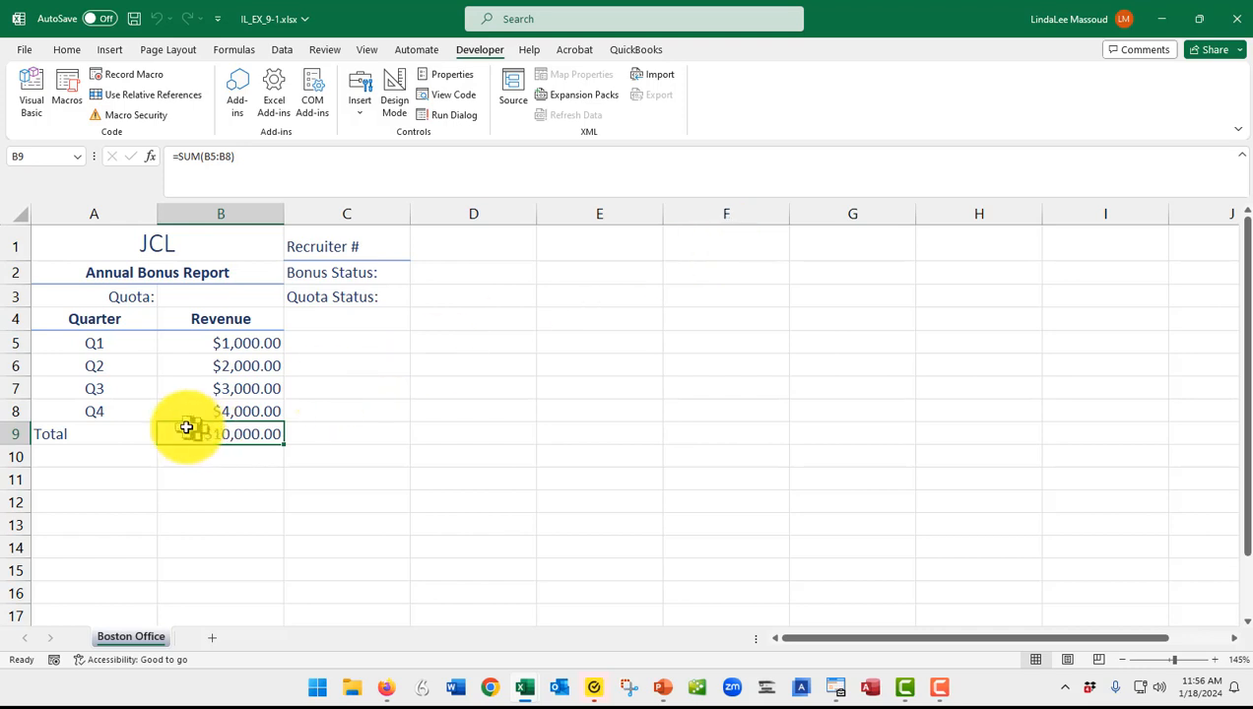
Empty the total row cells A9:B9 once more and rerun this workbook's AddTotal macro.
key(shift+Left)
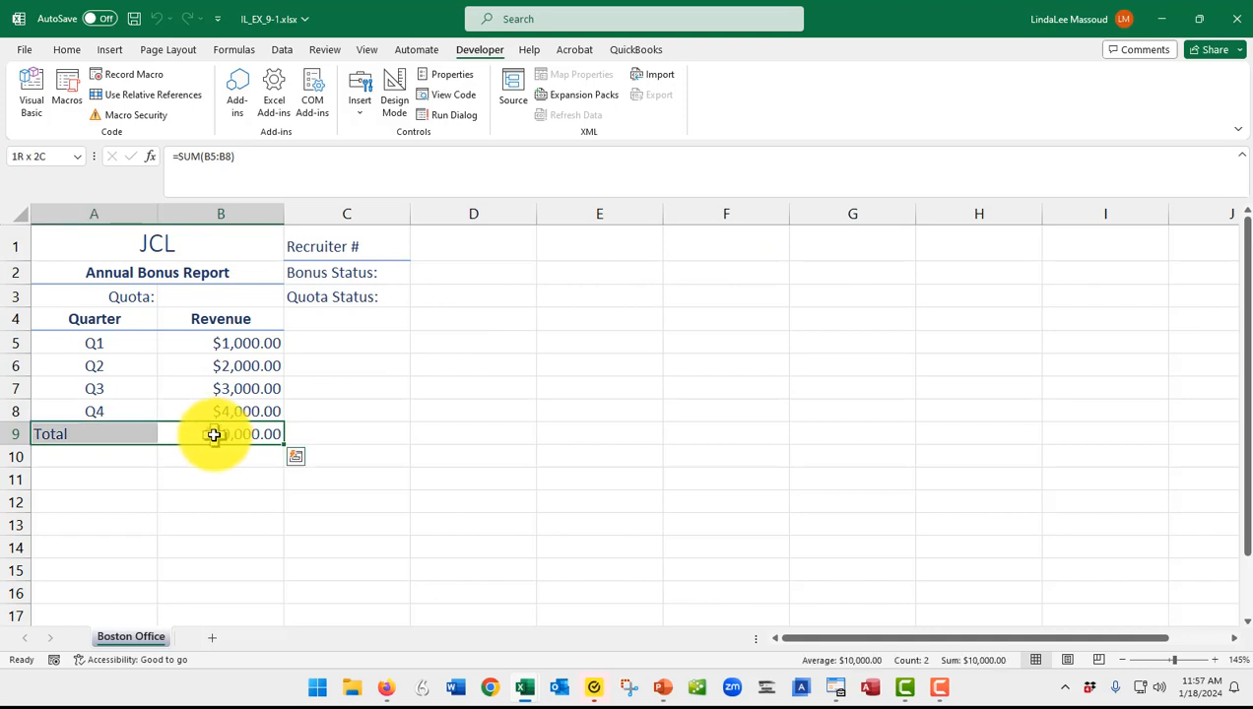
key(Delete)
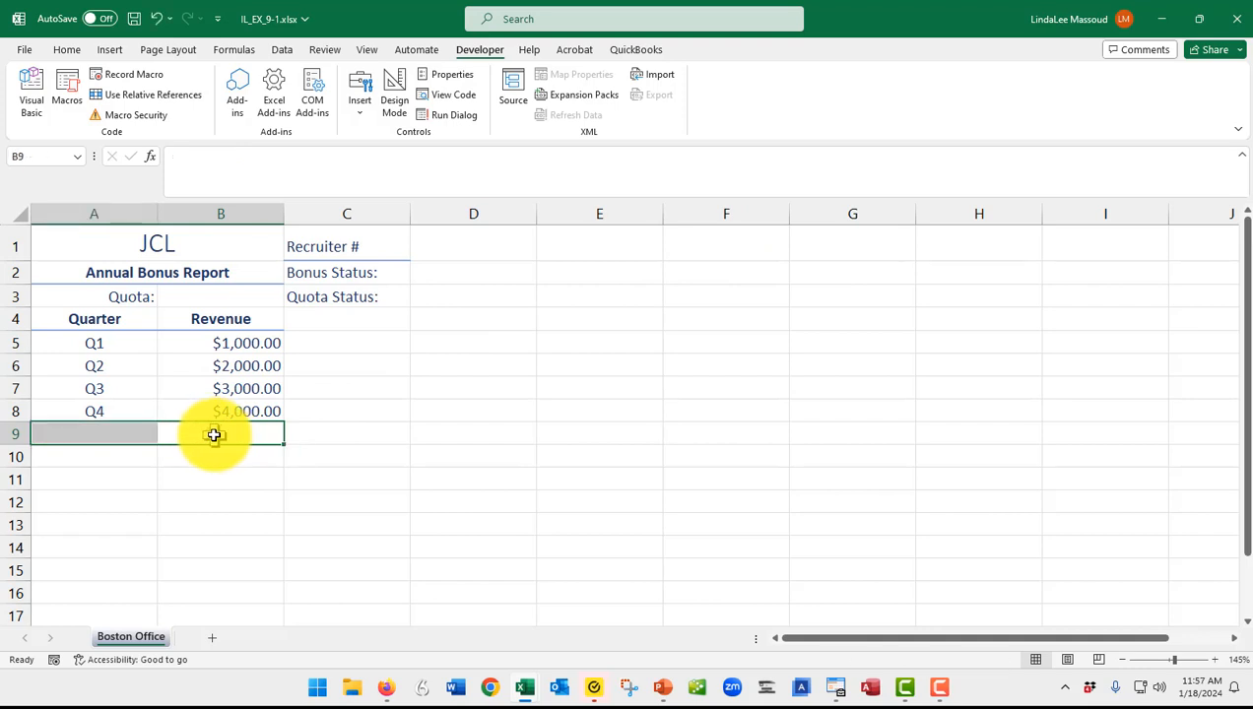
click(366, 51)
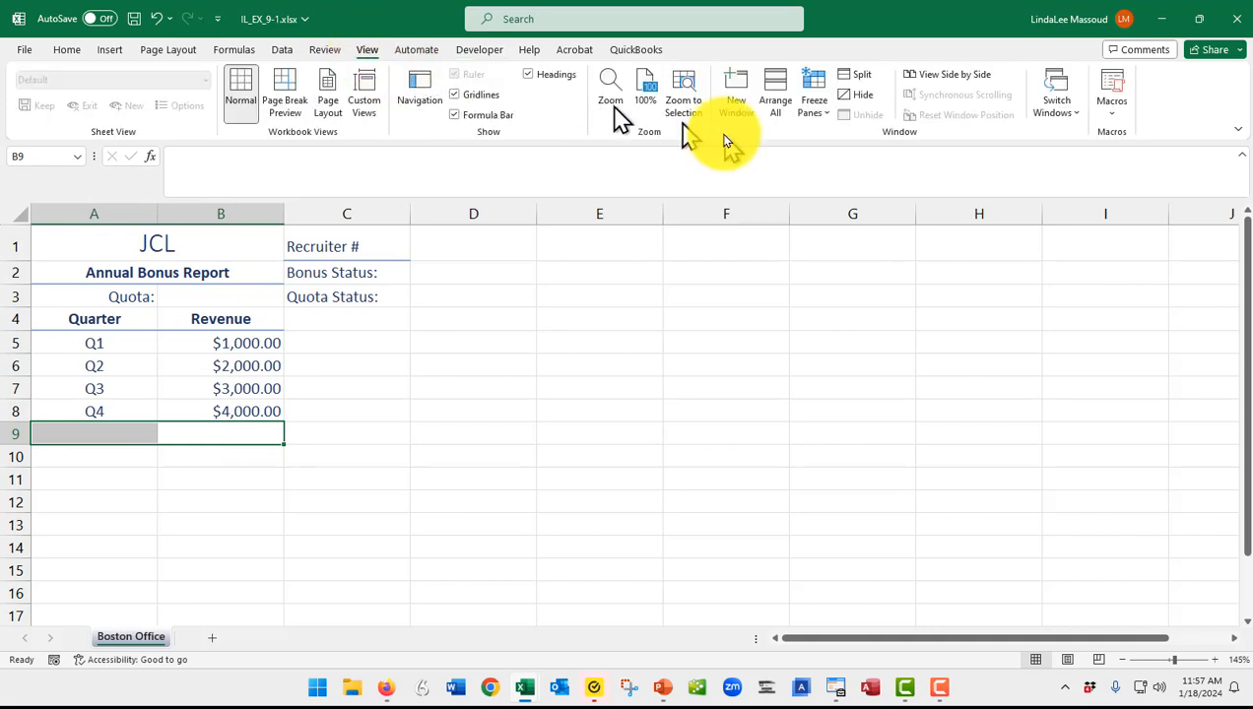
click(1111, 120)
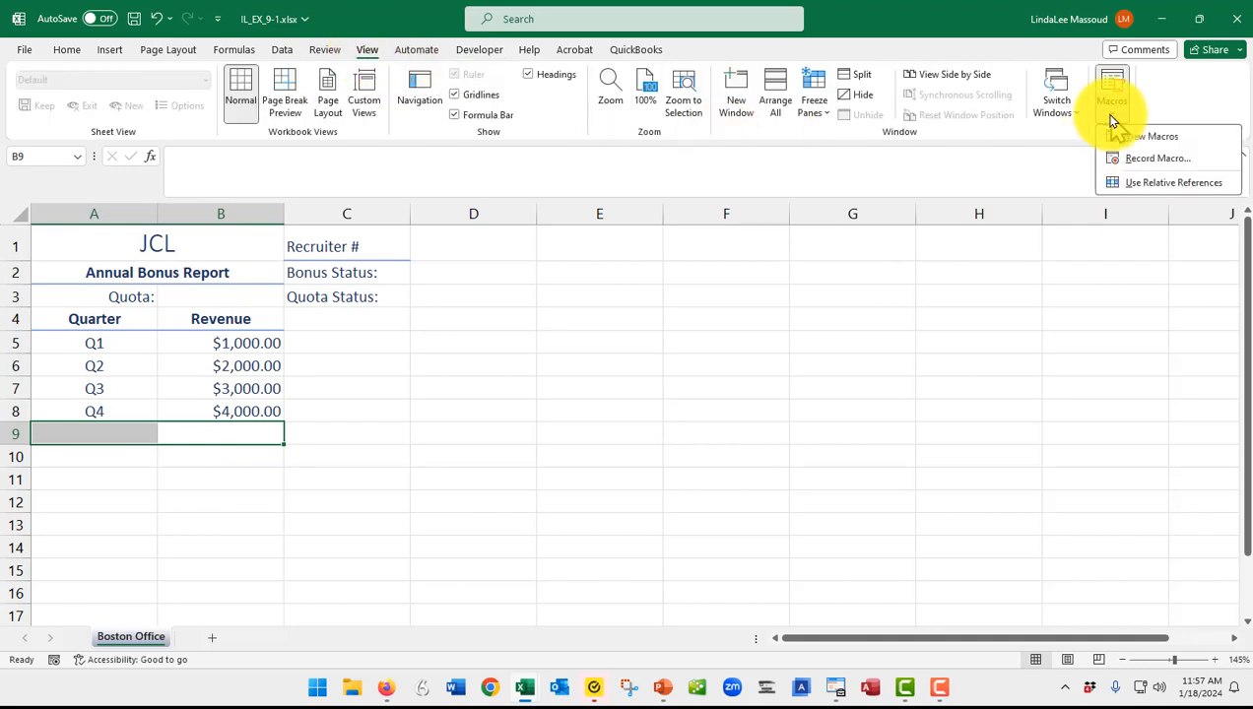
click(1155, 143)
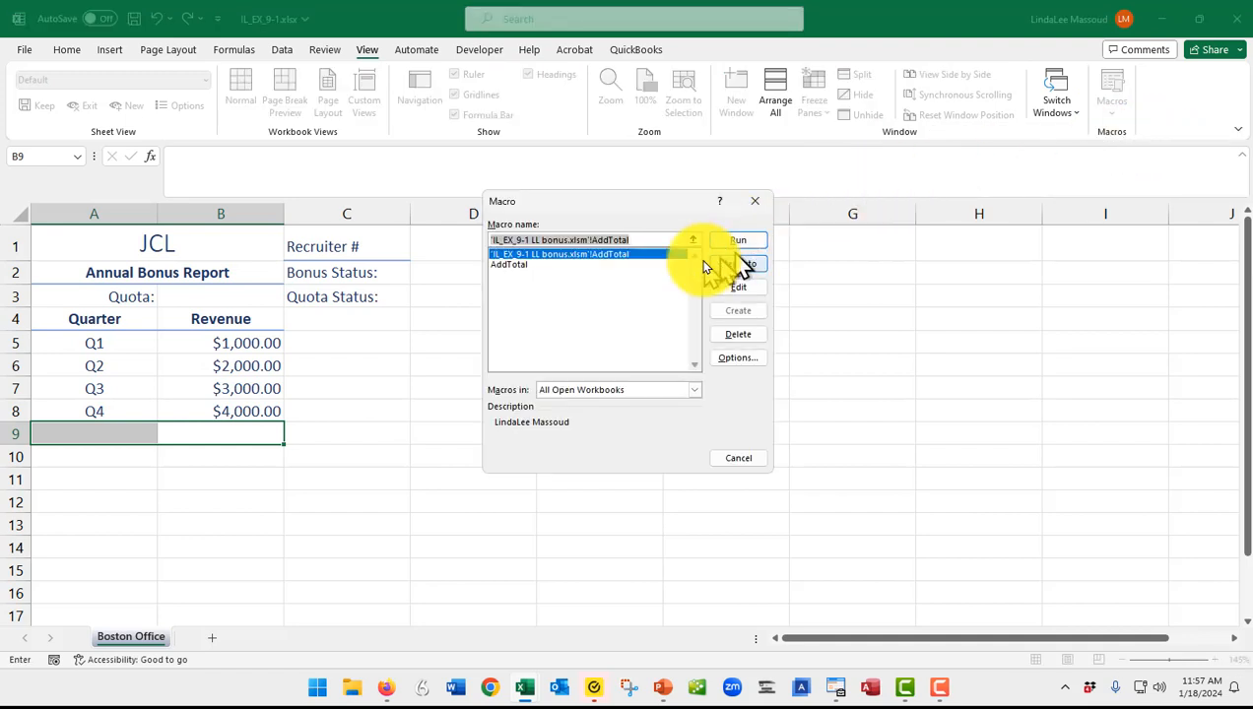
click(525, 265)
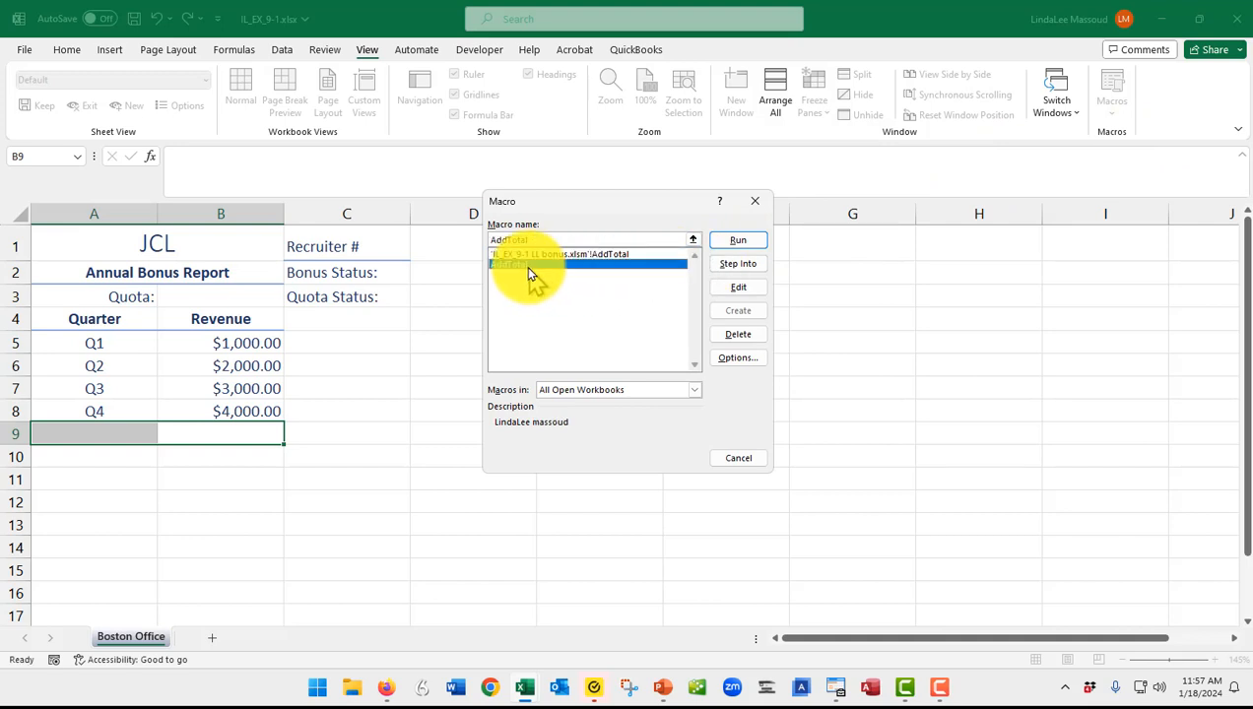
click(737, 241)
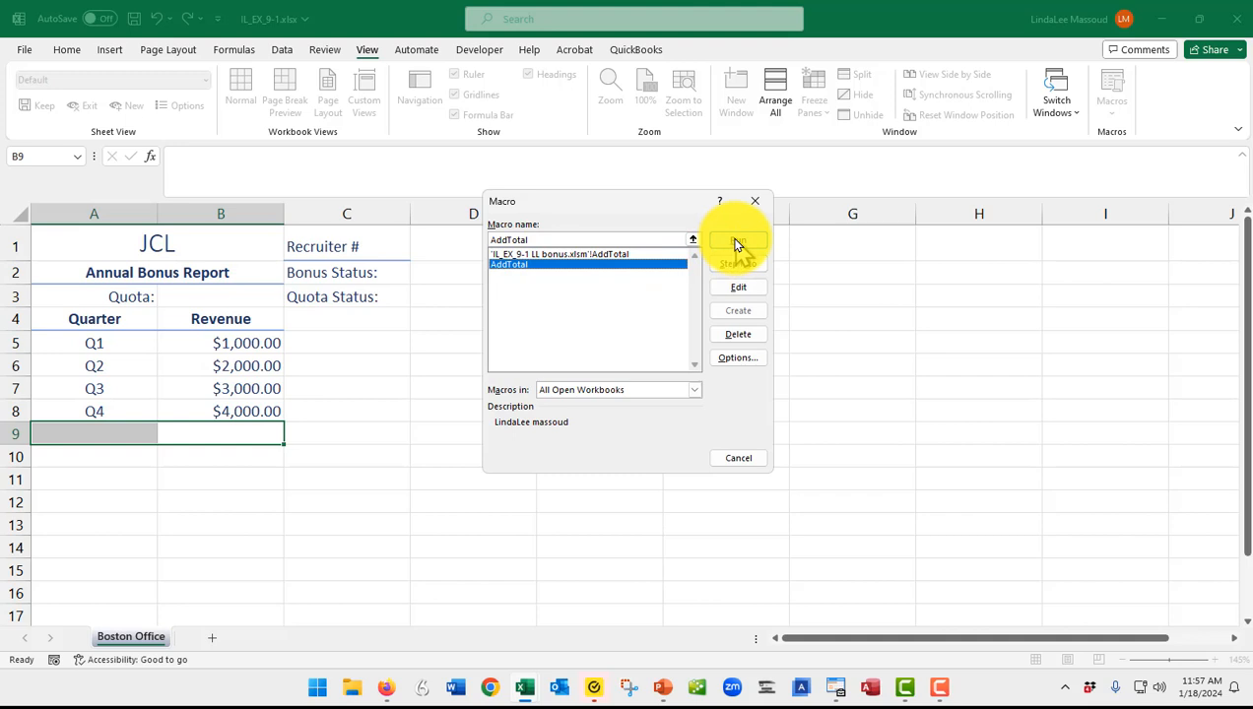